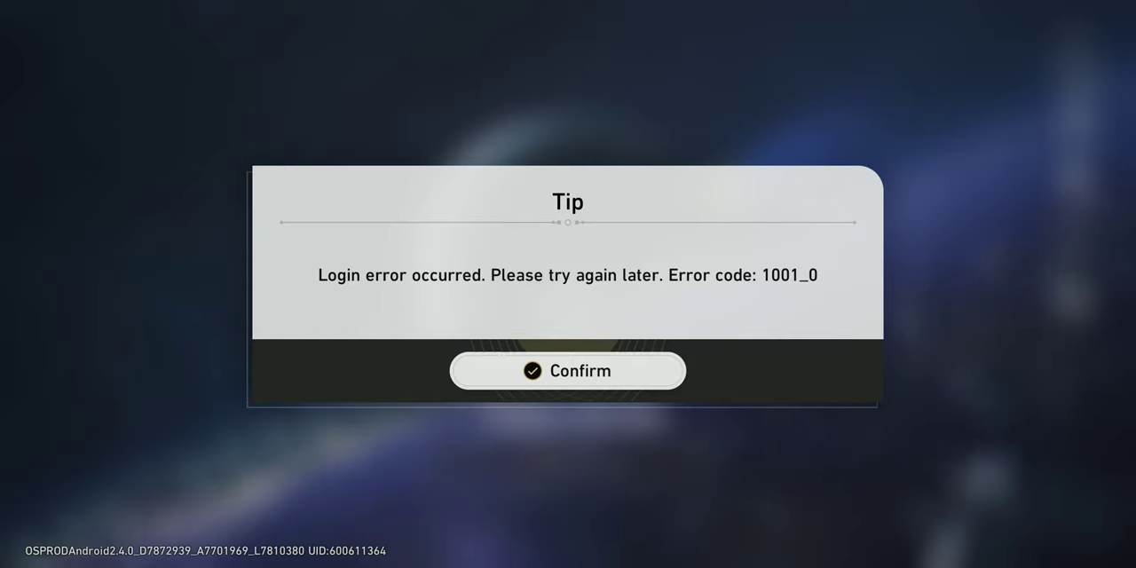
Confirm the 1001_0 login error tip to reach the America server's Start Game screen.
click(568, 370)
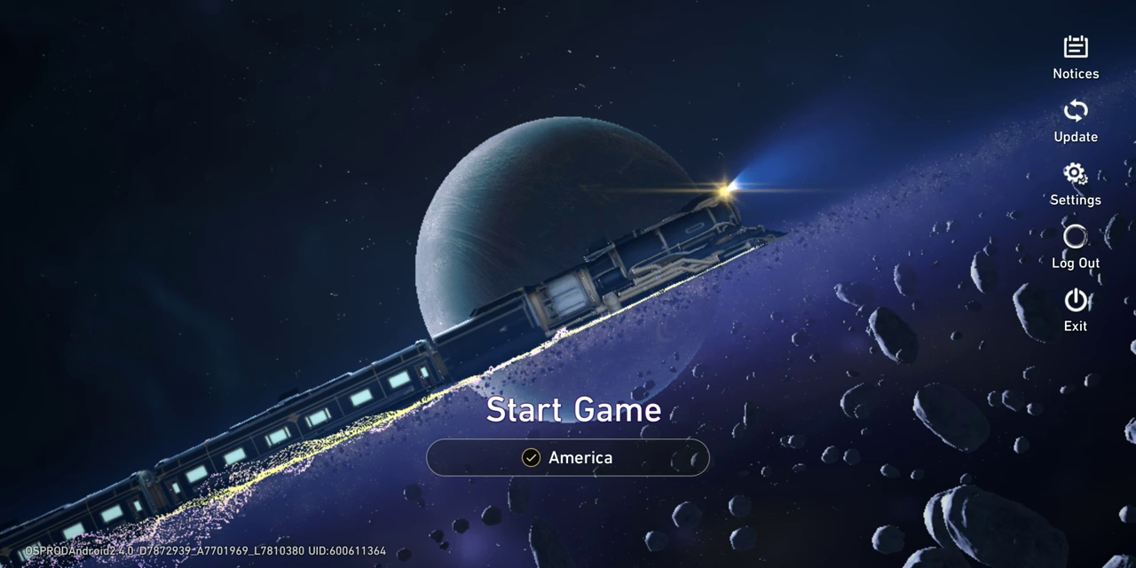